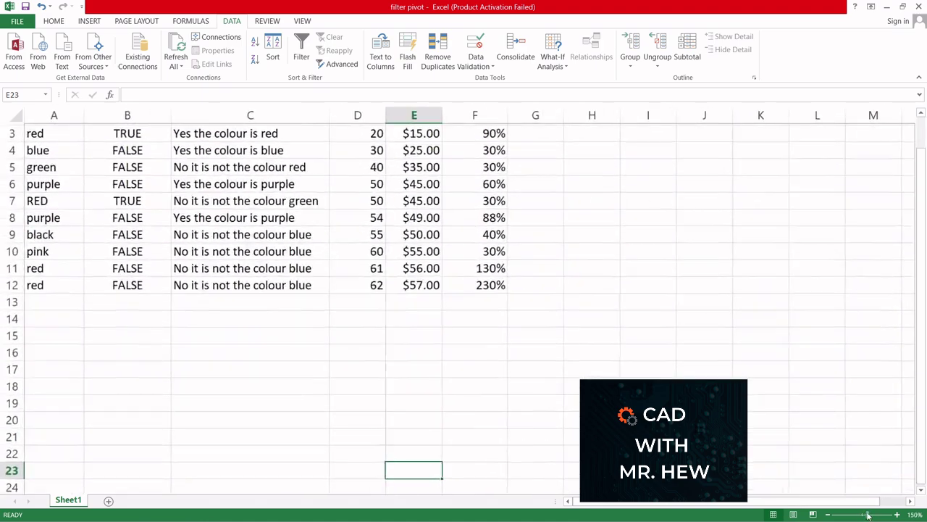
scroll(797, 458, up, 1)
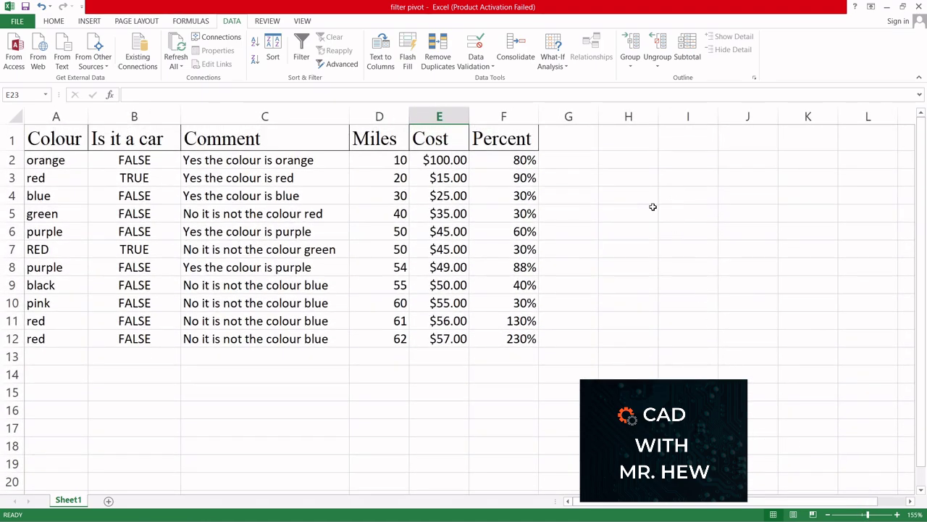
scroll(650, 207, down, 1)
scroll(644, 206, up, 1)
drag(865, 513, 863, 513)
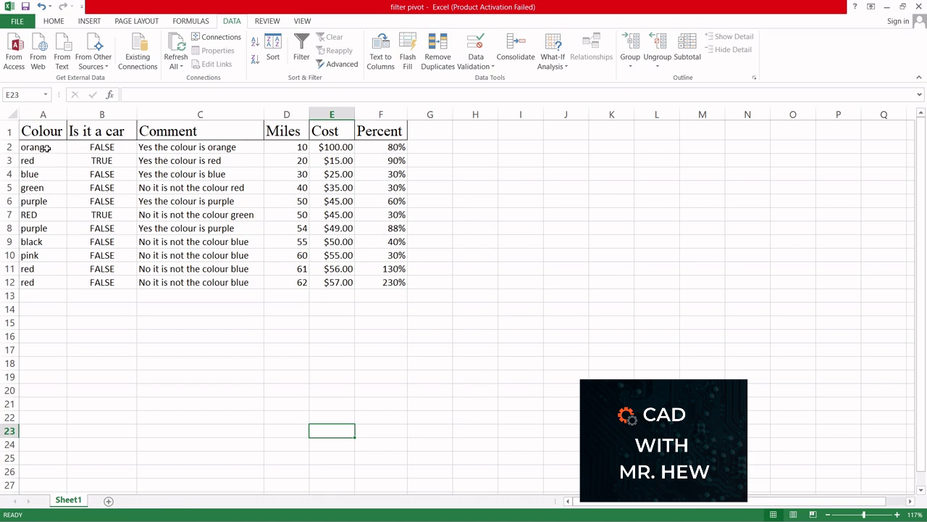
drag(33, 128, 373, 281)
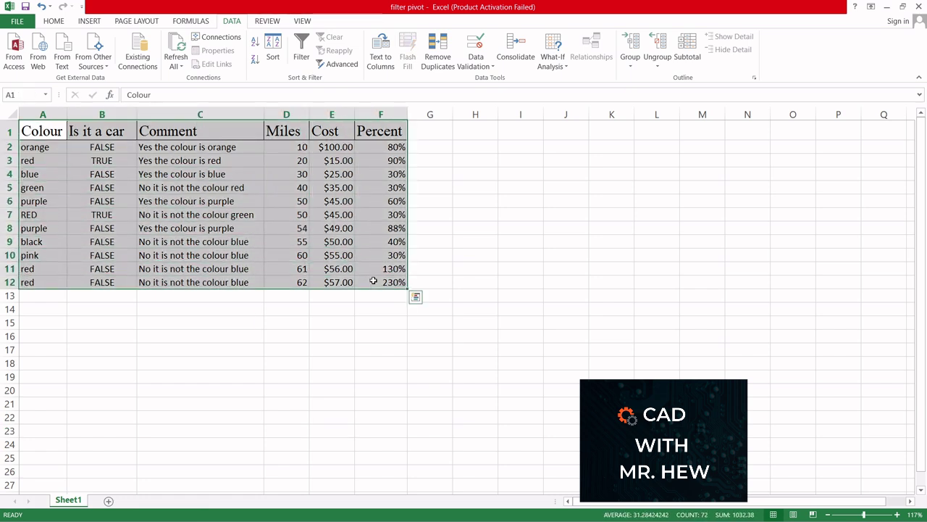
Step: Set the header row A1:F1 to font size 18 and autofit column A to its contents
click(28, 132)
drag(66, 129, 377, 131)
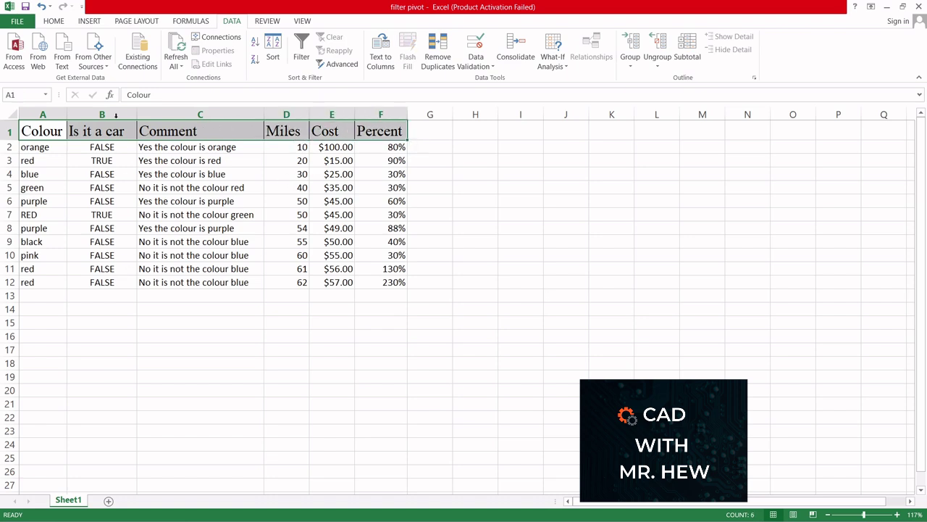
click(51, 21)
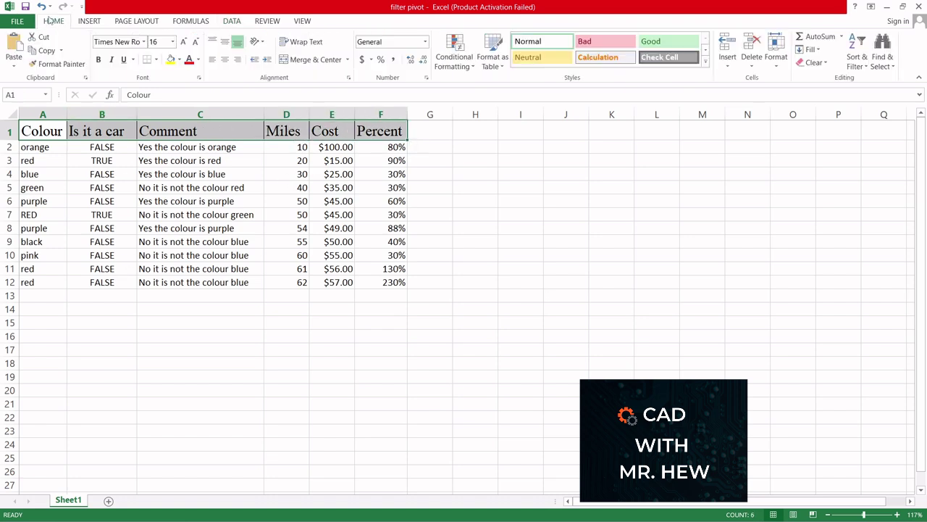
click(172, 42)
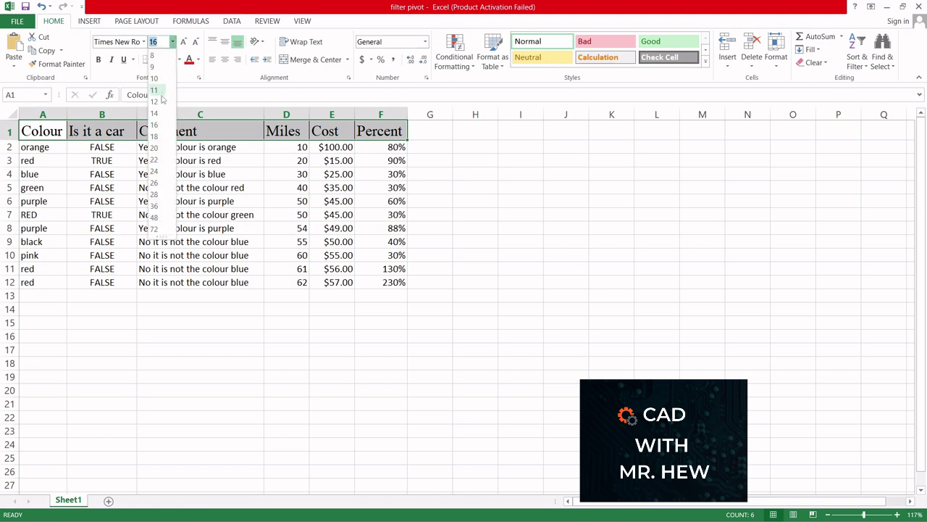
click(155, 136)
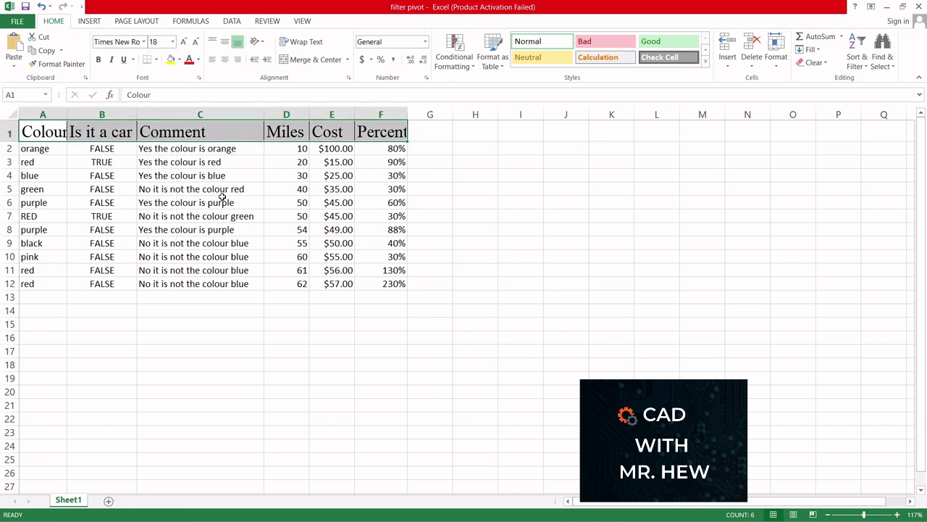
click(469, 224)
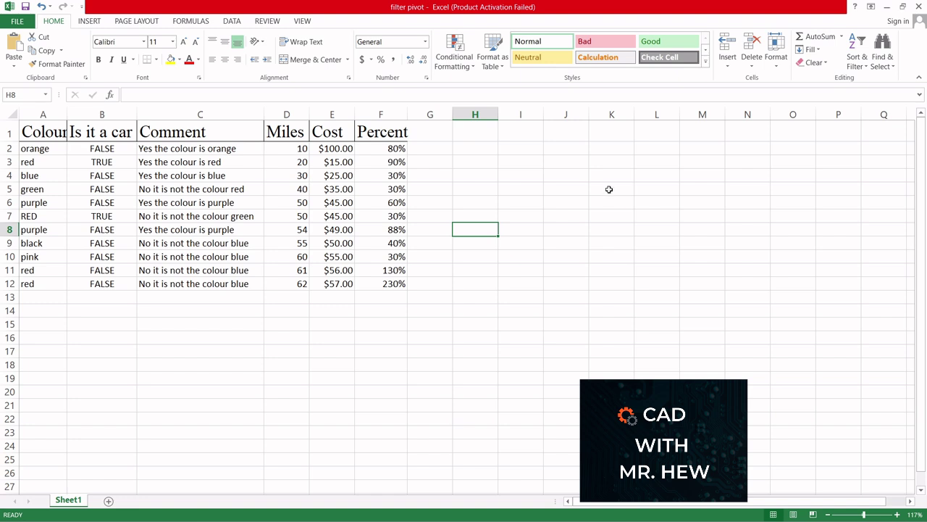
click(522, 150)
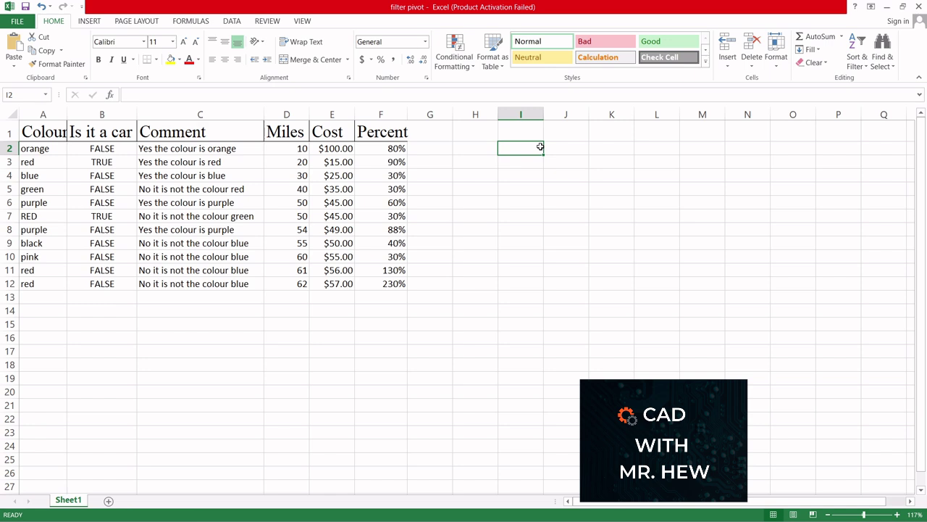
double_click(66, 115)
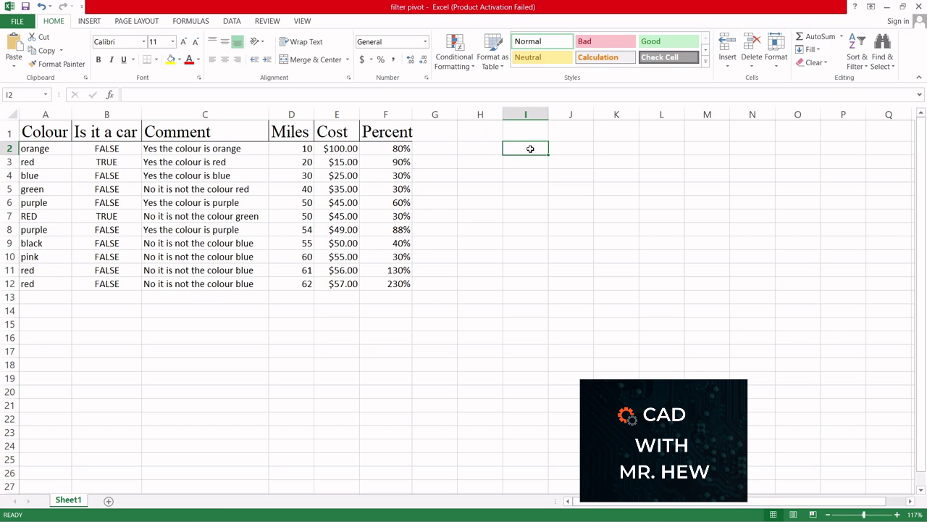
Step: Enter the headings Colour, Is it a car and Comment across cells I2 to K2
text(C)
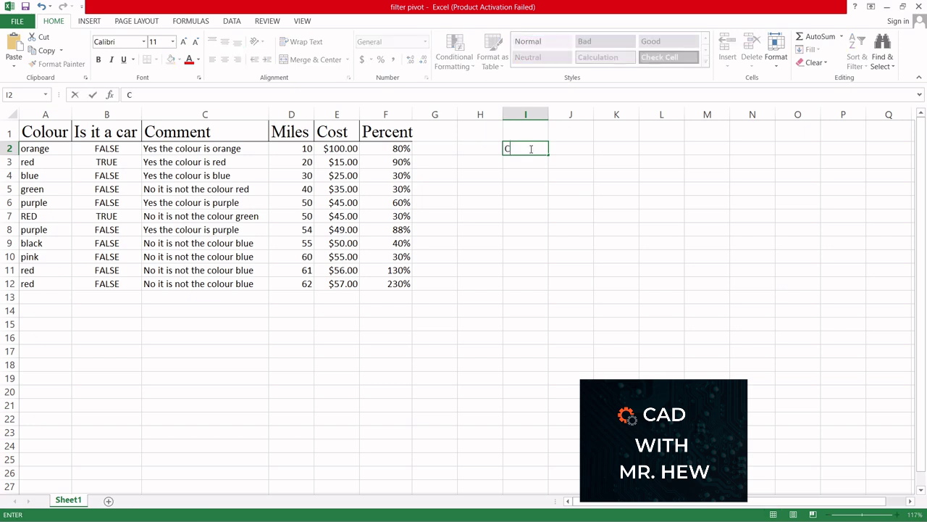
text(olour)
key(Tab)
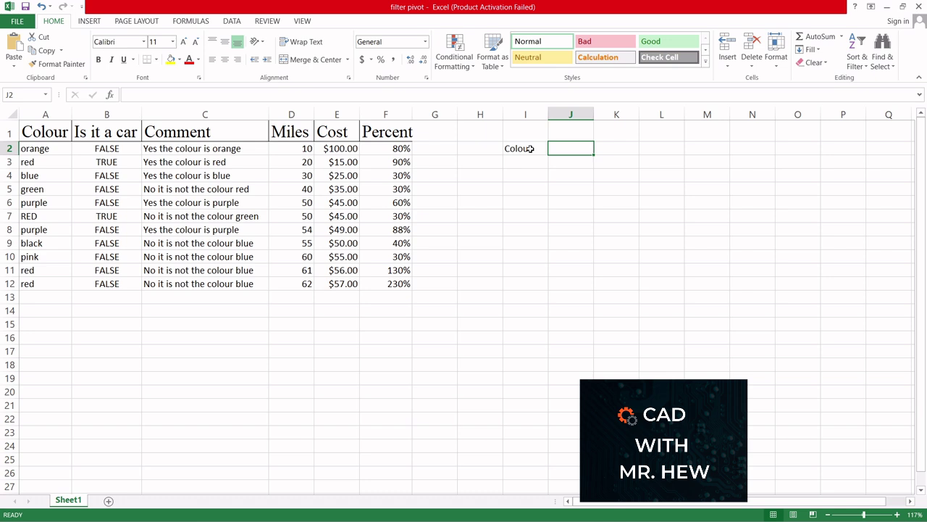
text(Is it a car)
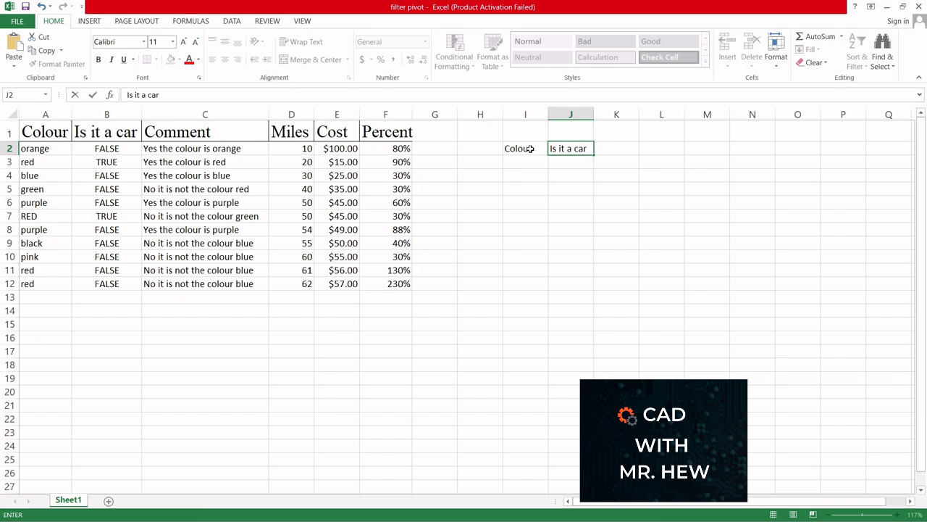
key(Tab)
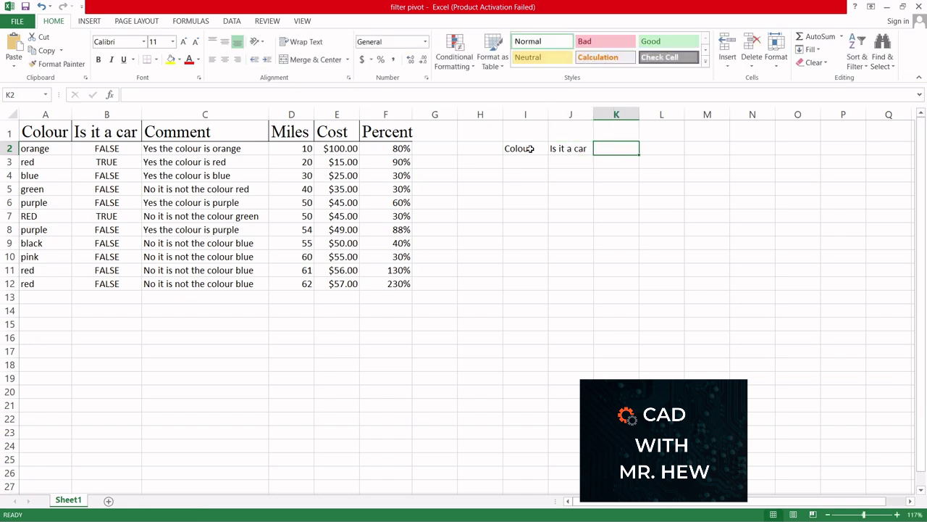
text(Co)
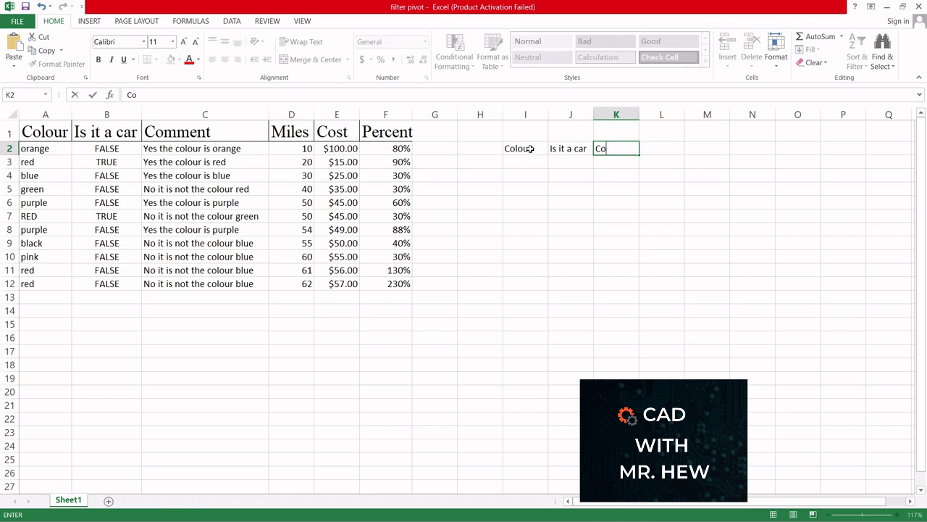
text(mment)
key(Tab)
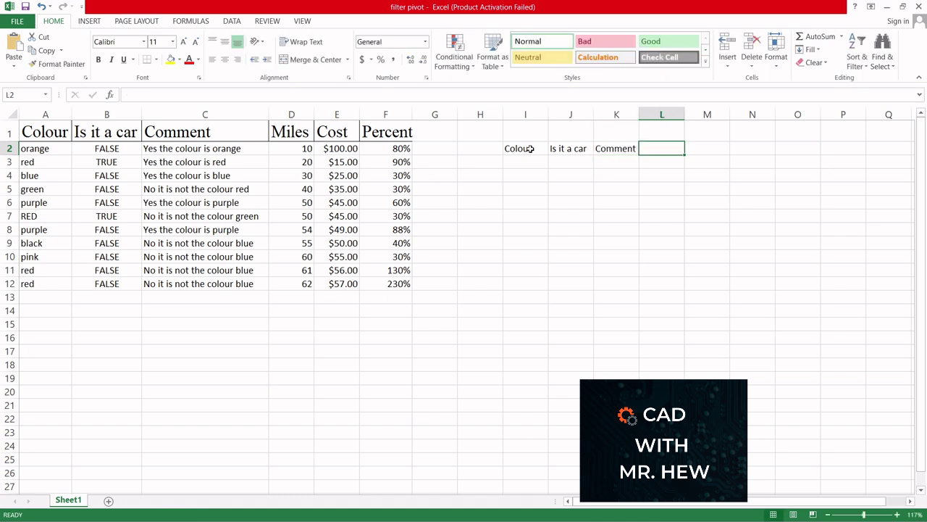
Step: Enter the headings Miles, Cost and Percentage across cells L2 to N2, and autofit column N
text(Miles)
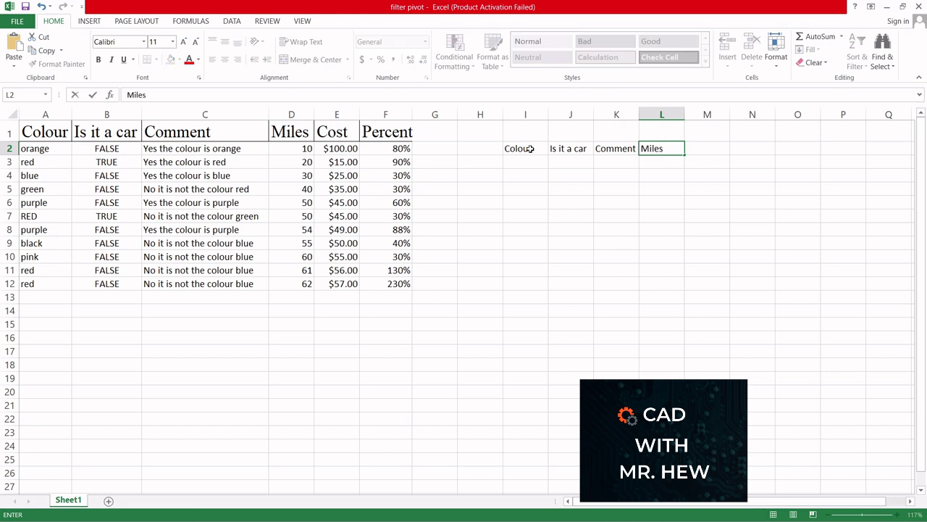
key(Tab)
text(Cost)
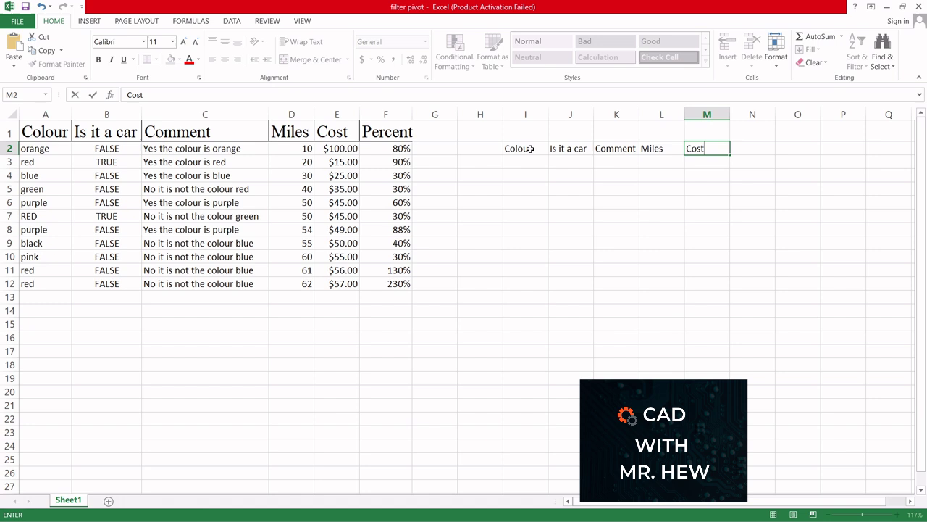
key(Tab)
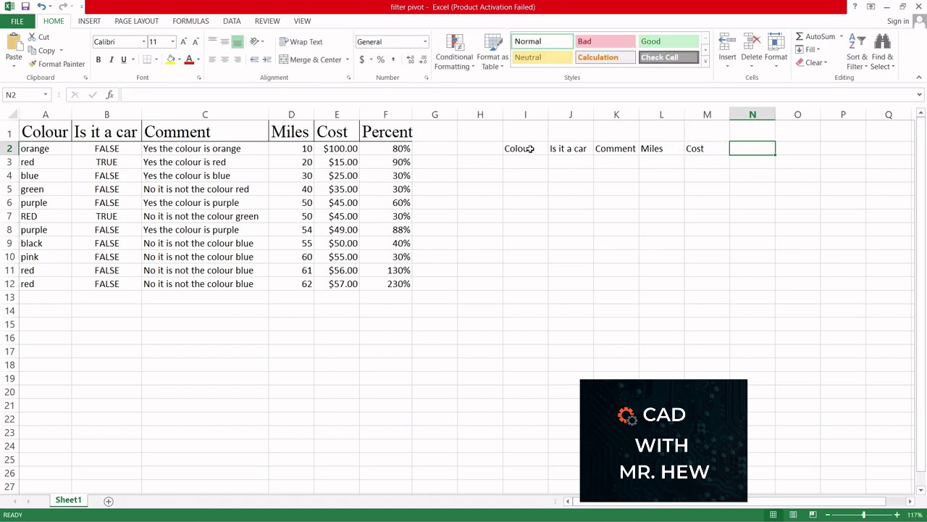
text(Perc)
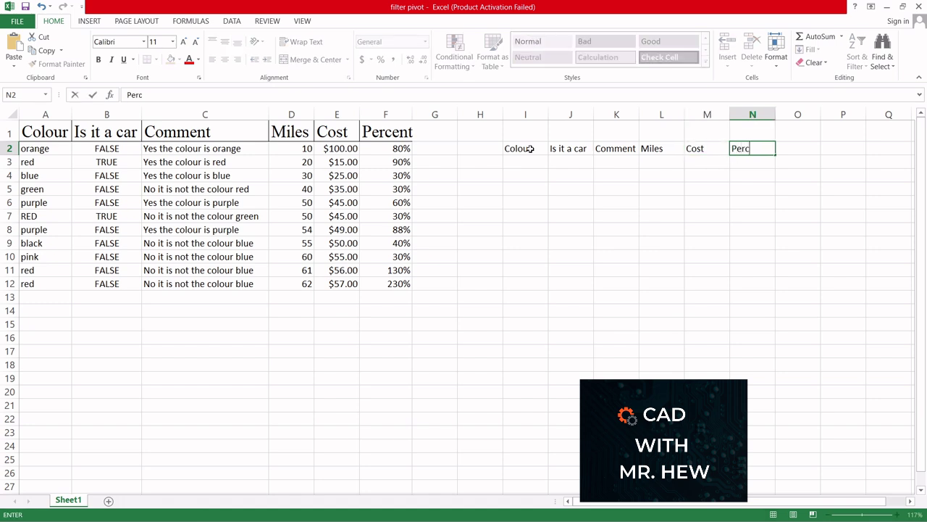
text(entage)
click(769, 162)
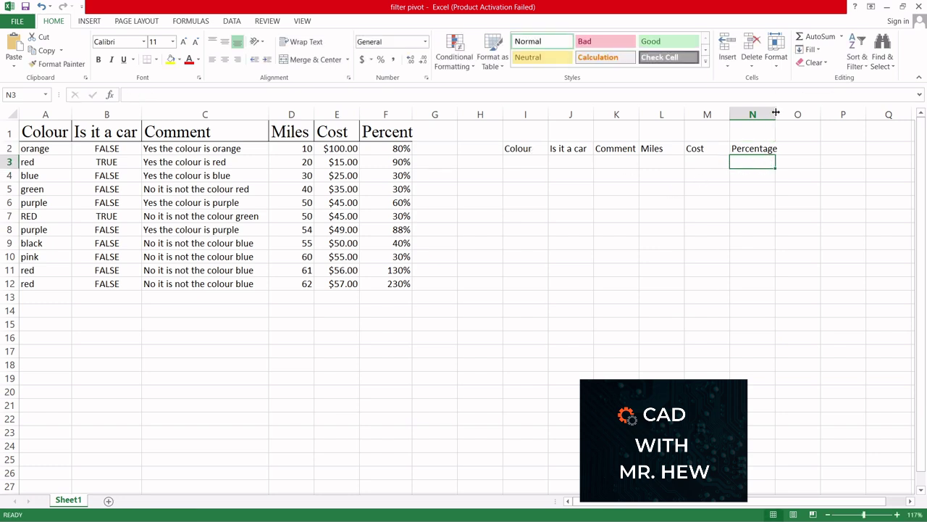
double_click(775, 112)
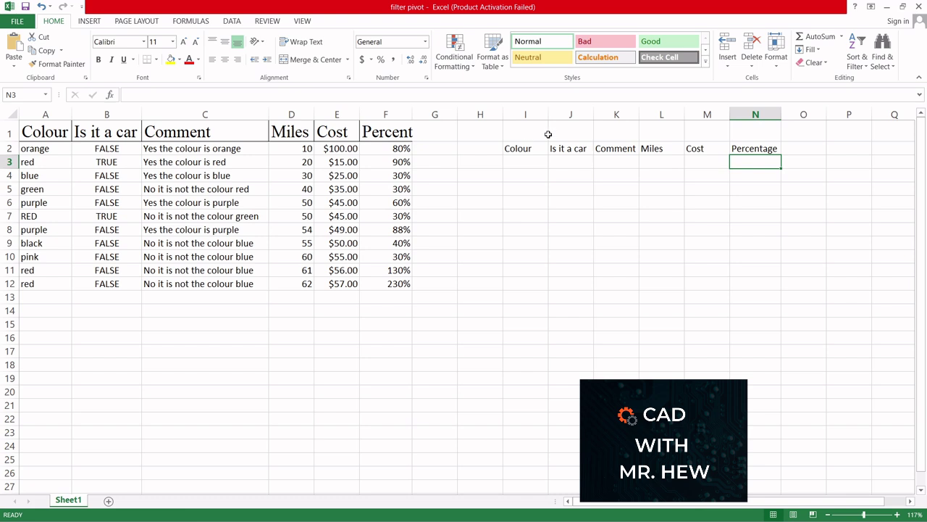
Step: Add the title Criteria in I1 and merge and center it across I1:N1
click(609, 135)
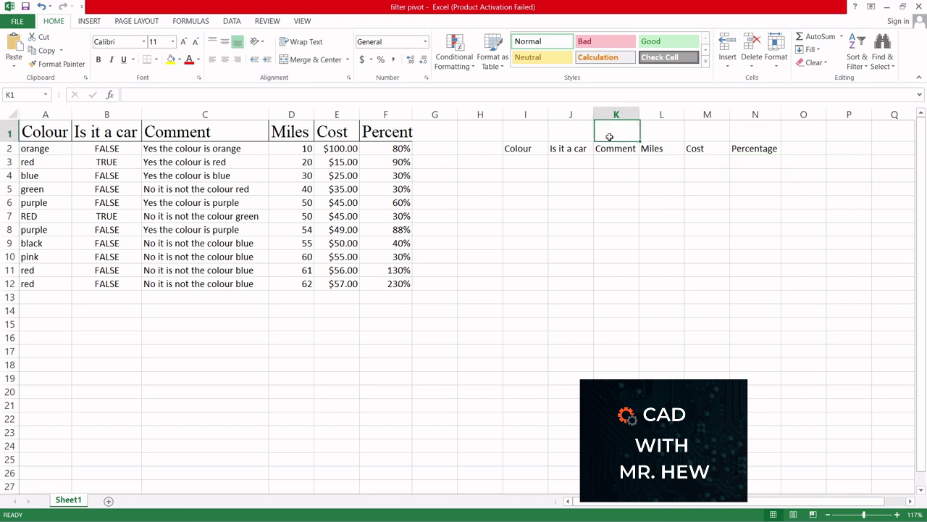
click(532, 137)
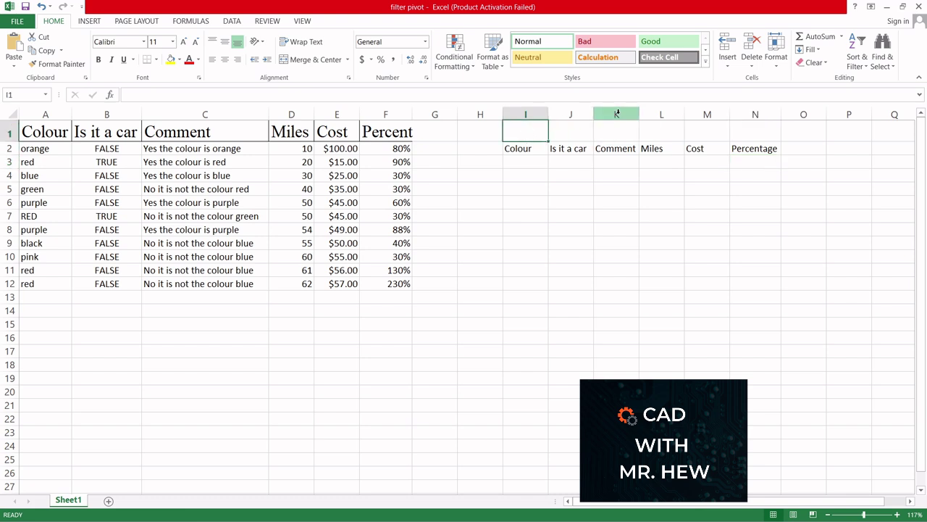
text(Crit)
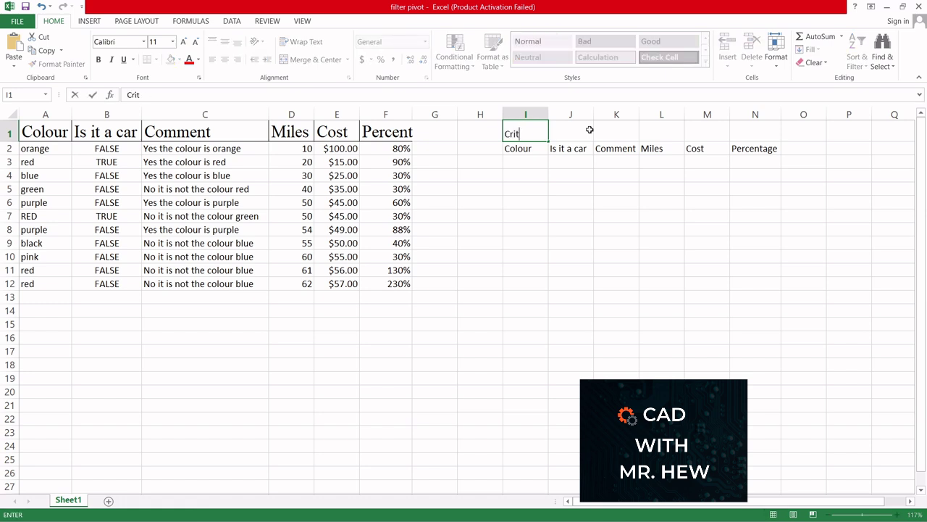
text(eria)
click(587, 129)
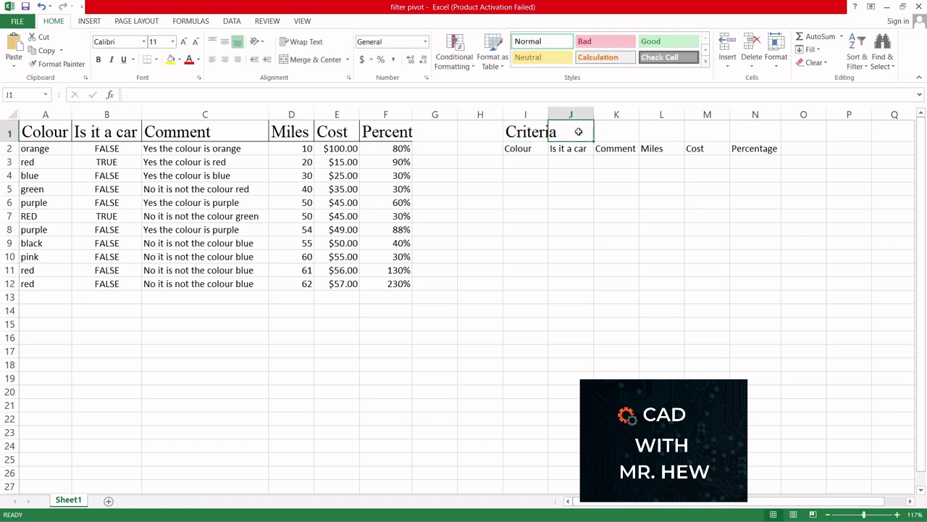
click(522, 132)
drag(522, 132, 741, 130)
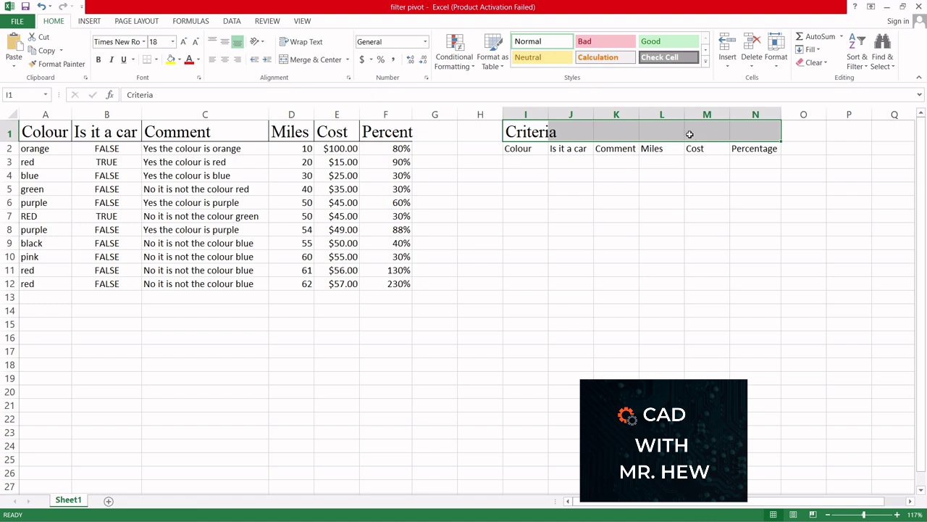
click(313, 59)
click(705, 189)
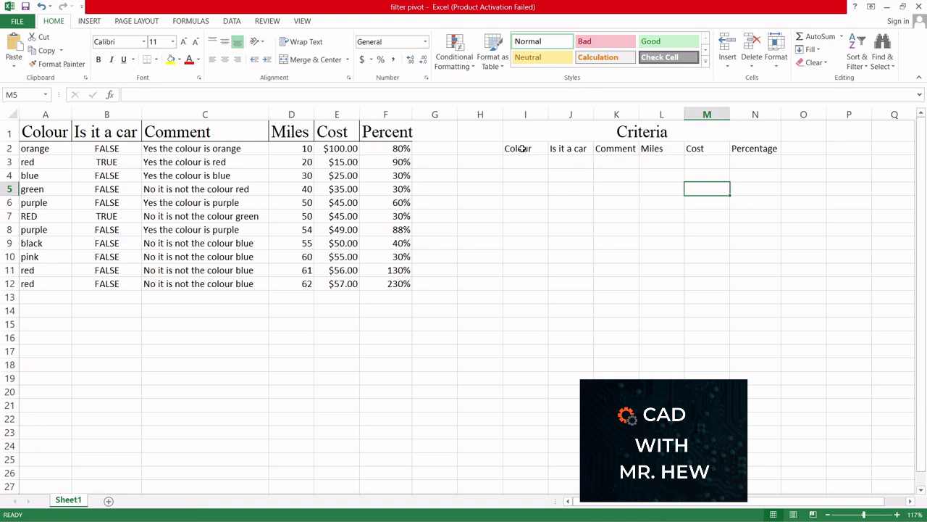
Step: Apply all borders to the criteria headings and the empty row beneath them, I2:N3
drag(522, 148, 757, 162)
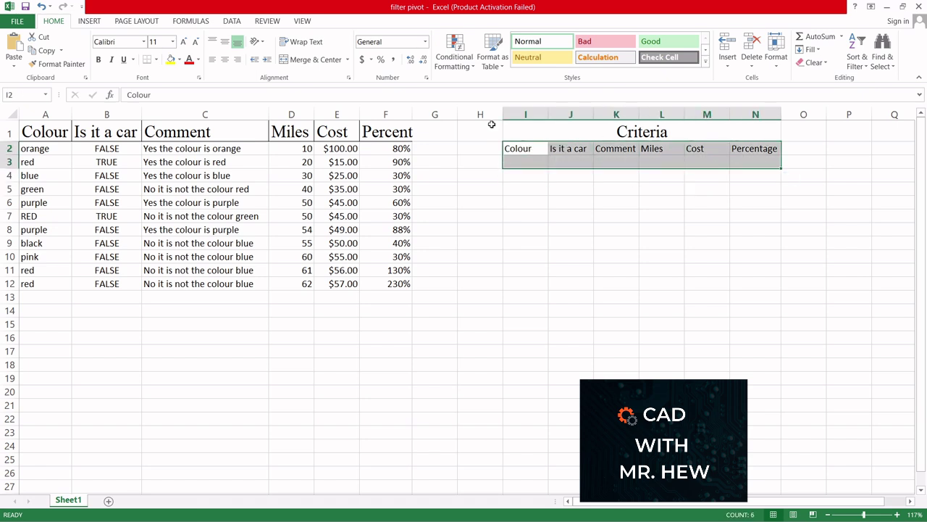
click(156, 59)
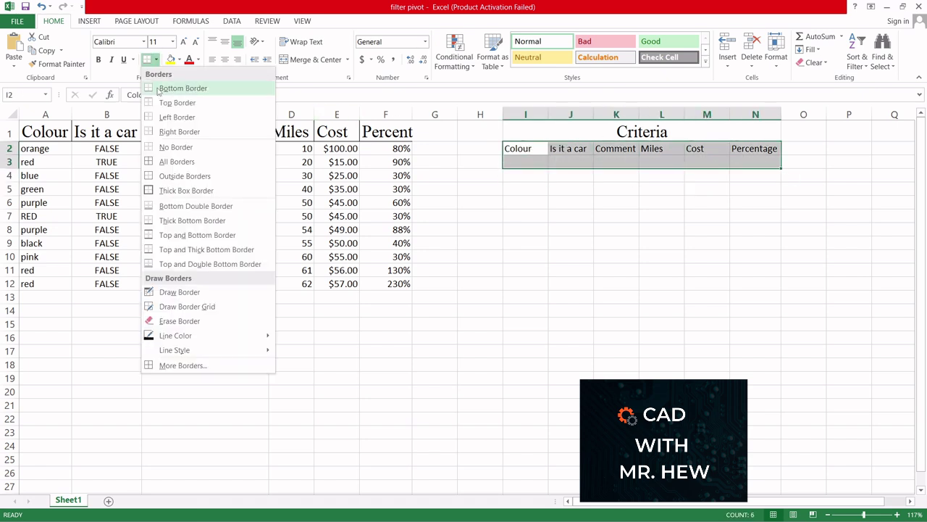
click(163, 88)
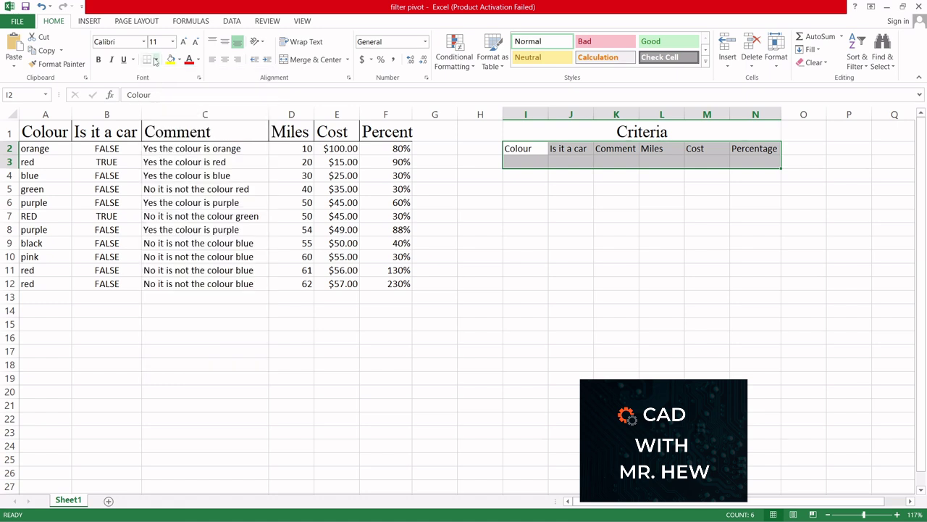
click(156, 59)
click(177, 162)
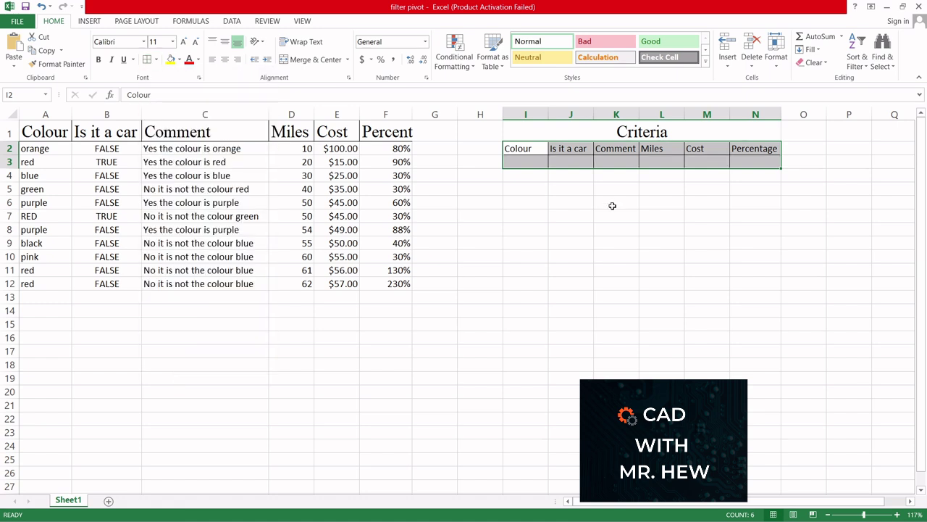
click(612, 203)
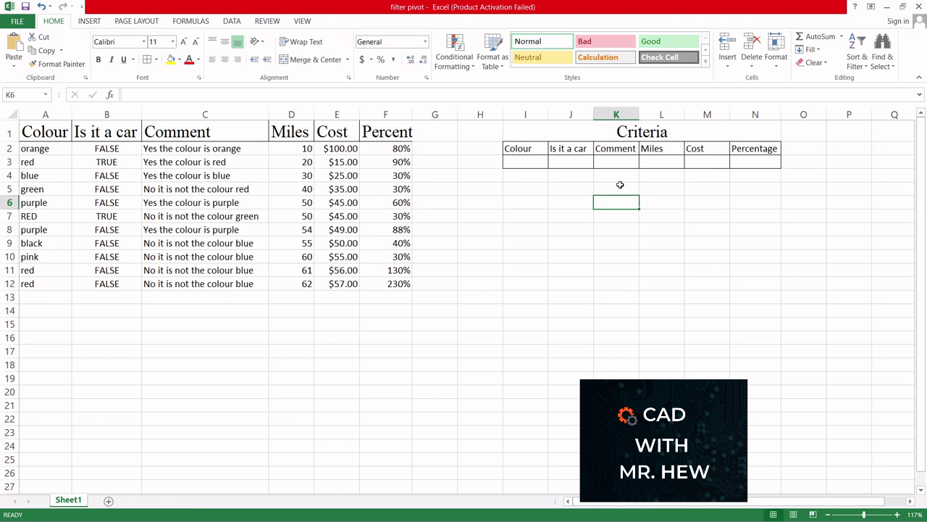
click(526, 161)
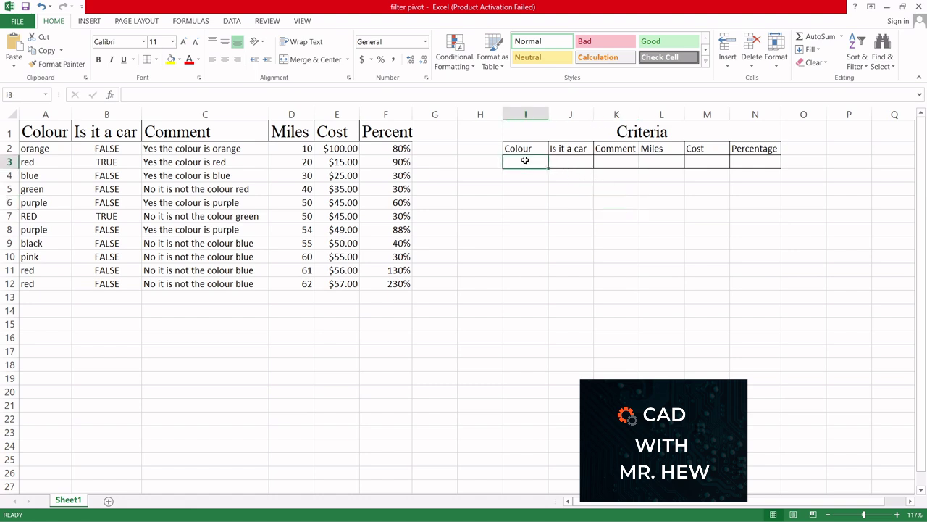
click(569, 162)
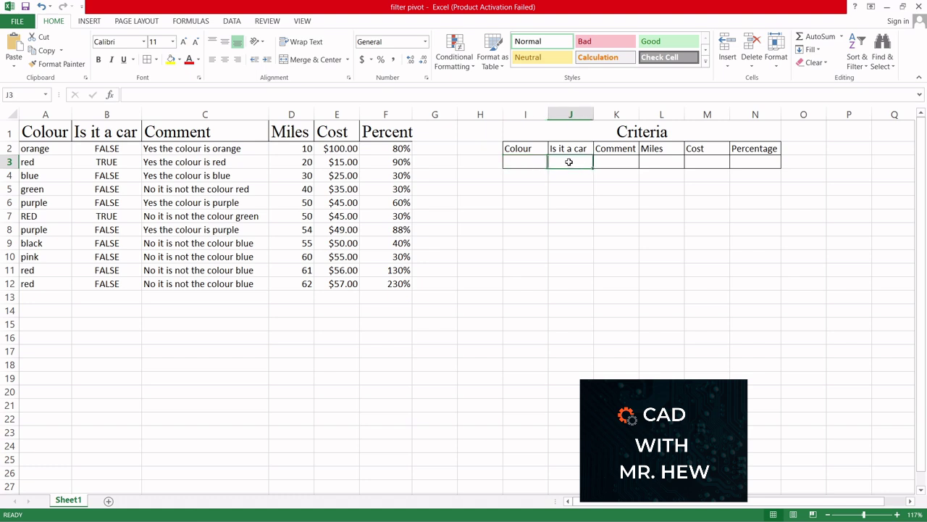
Step: Enter the criteria red under Colour in I3 and FALSE under Is it a car in J3
click(528, 162)
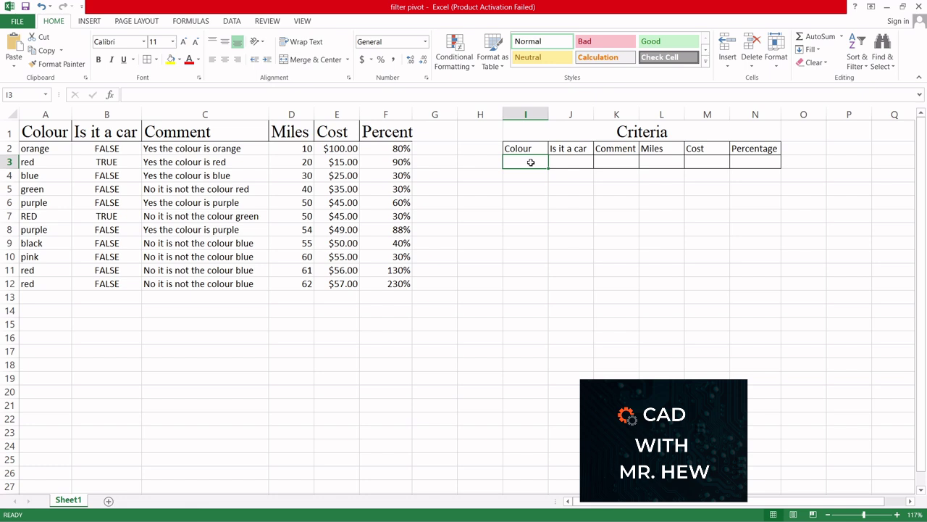
text(red)
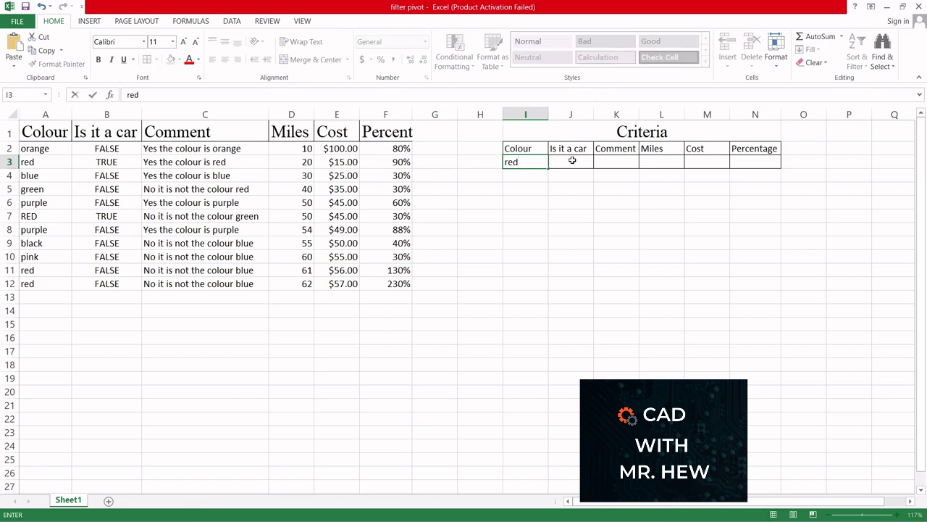
click(572, 161)
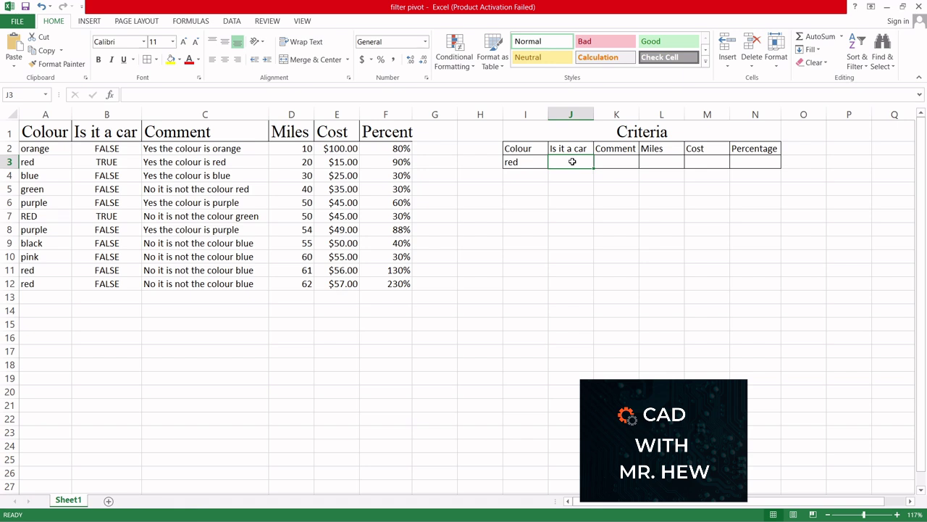
text(FAL)
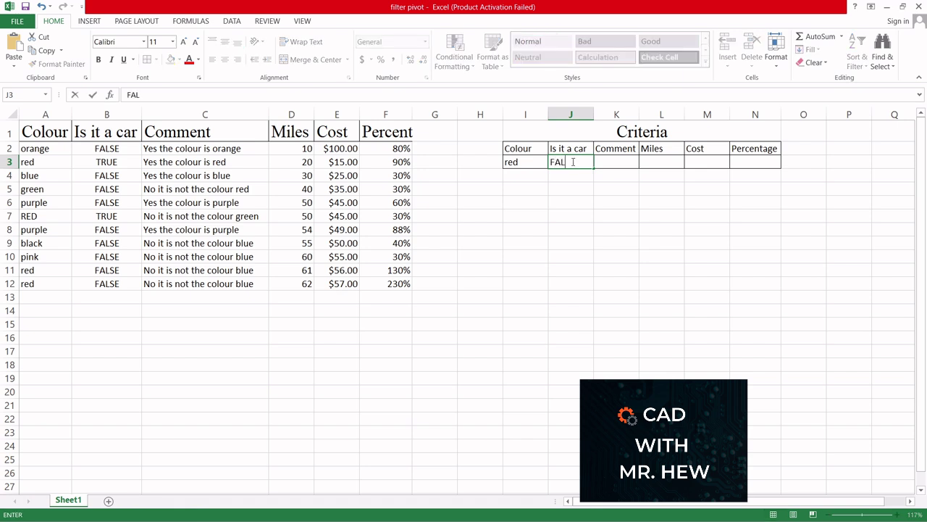
text(SE)
click(626, 187)
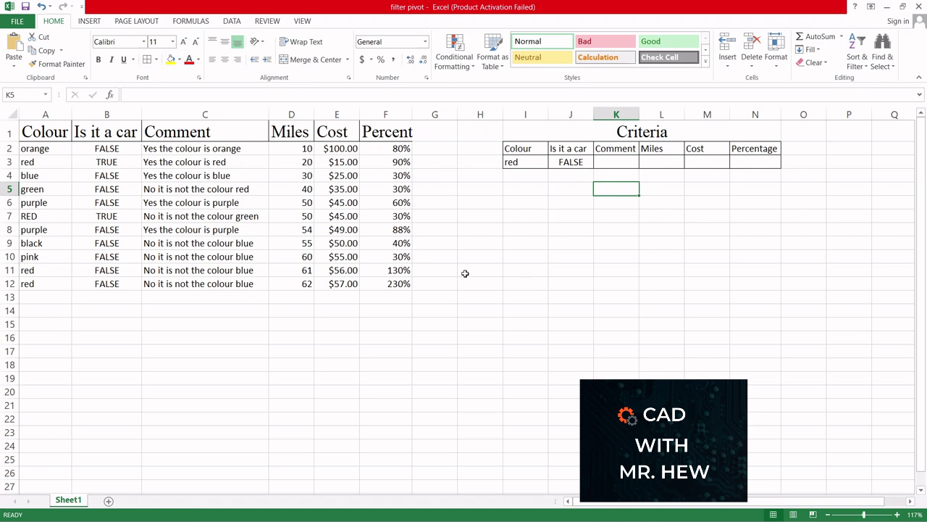
Step: Start an Advanced Filter with row 16 selected across A16:F16, and set the list range to A1:F12
drag(26, 337, 405, 333)
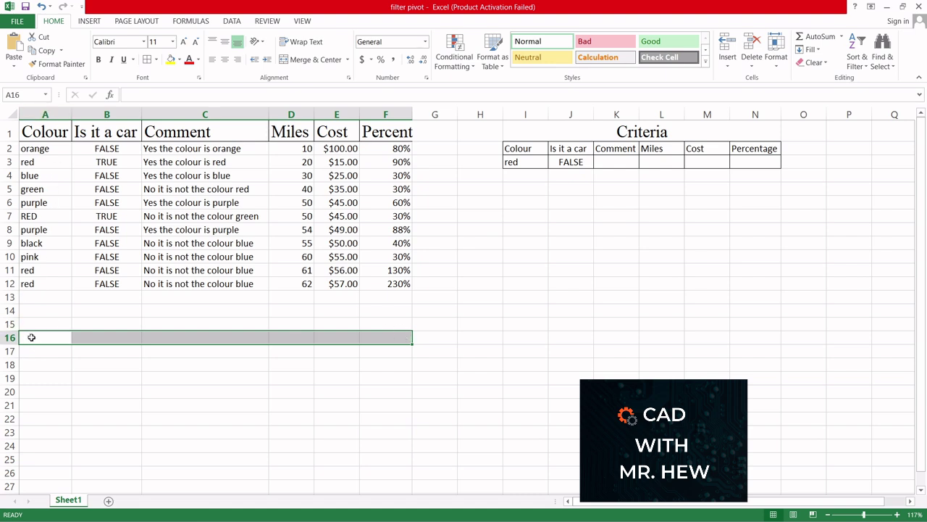
click(231, 22)
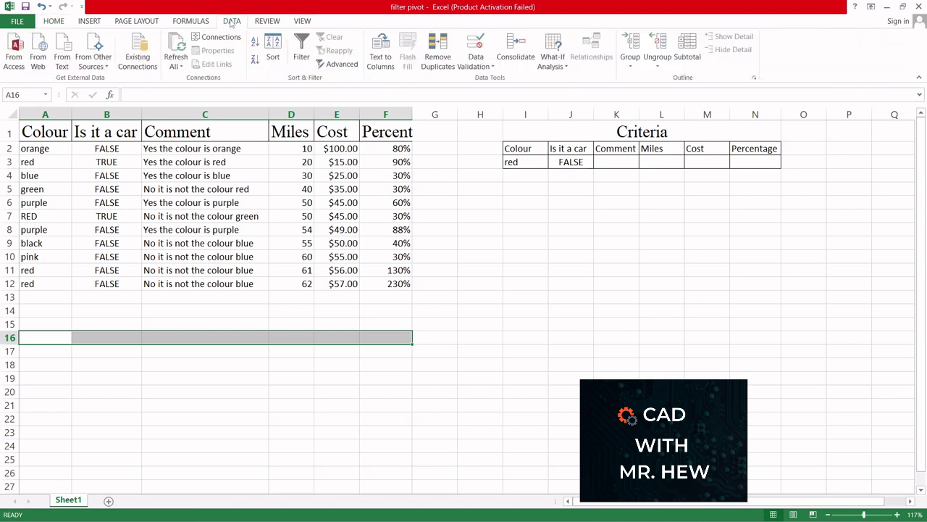
click(337, 65)
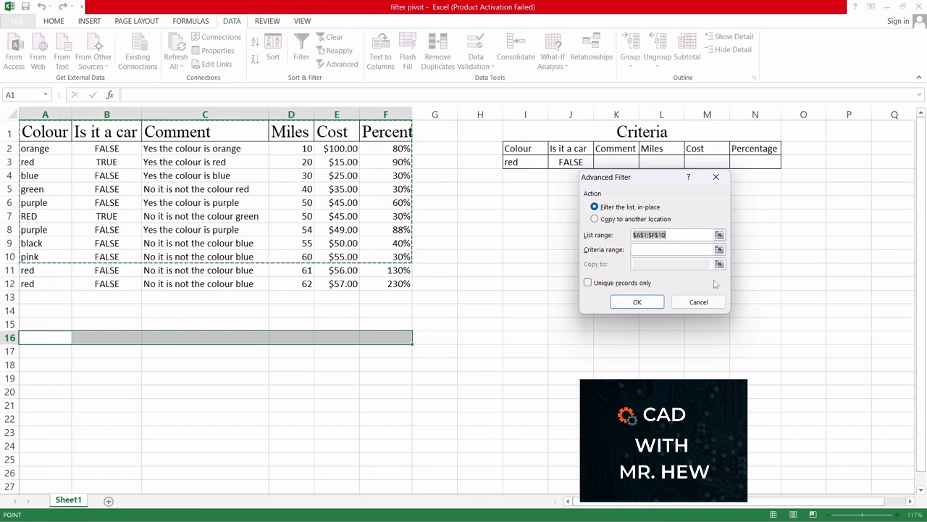
click(719, 235)
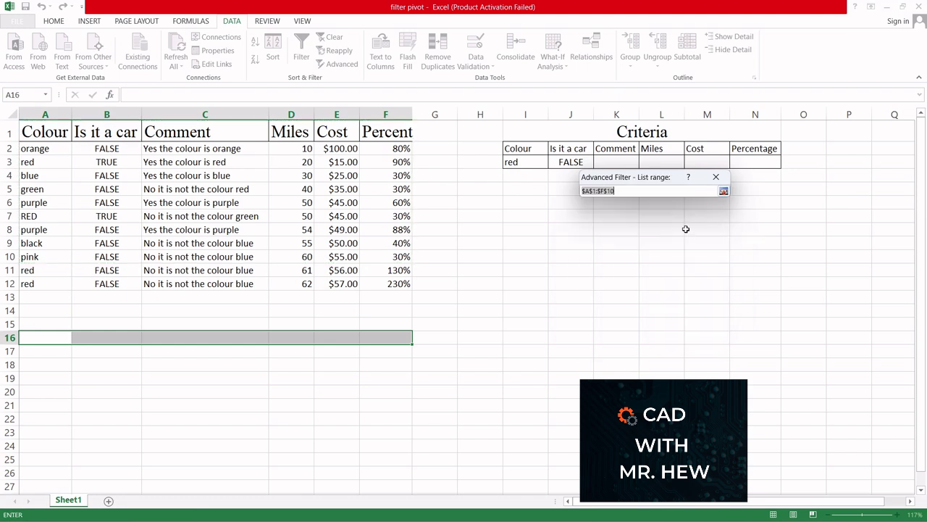
drag(29, 134, 389, 284)
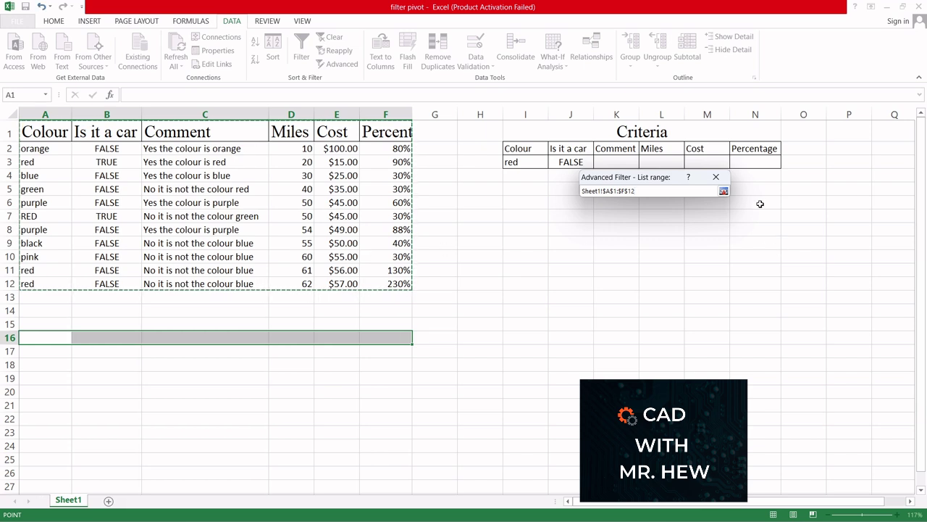
click(724, 191)
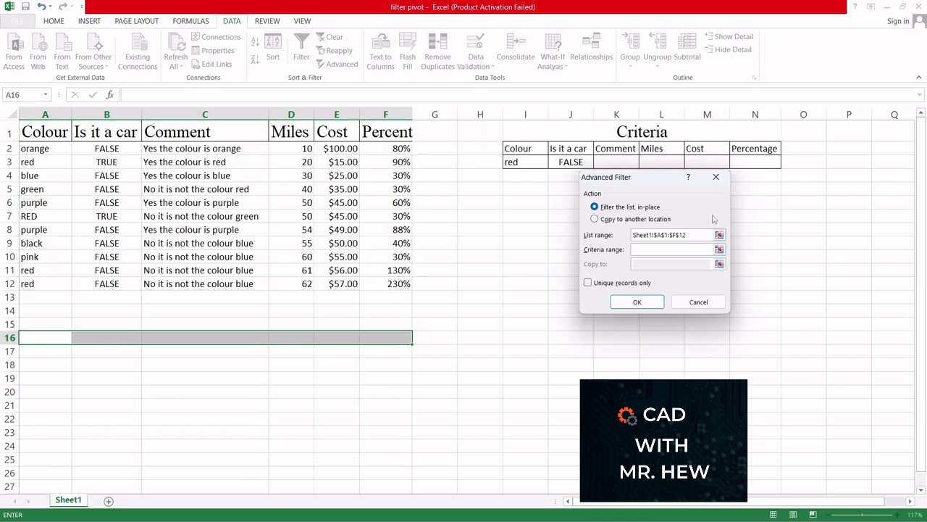
Step: Set the Advanced Filter's criteria range to the criteria headings and values in I2:N3
click(693, 250)
click(719, 249)
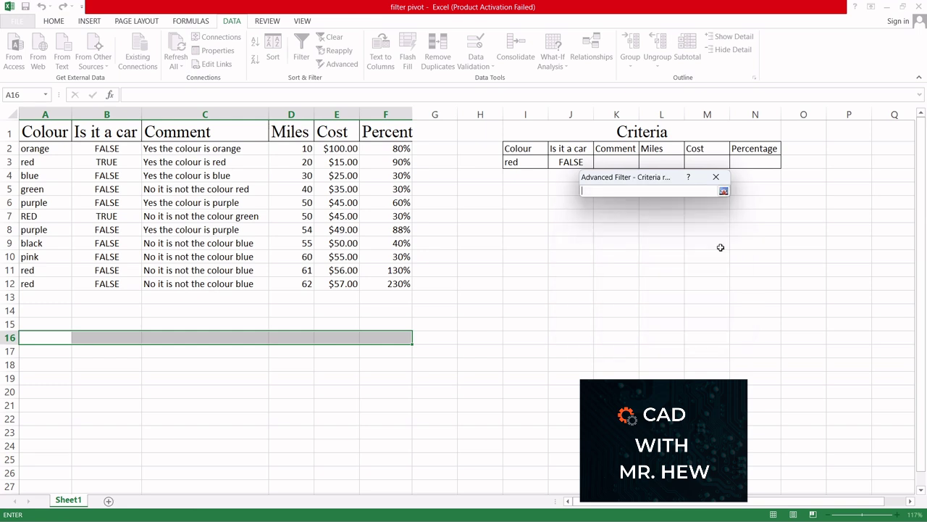
drag(527, 147, 566, 149)
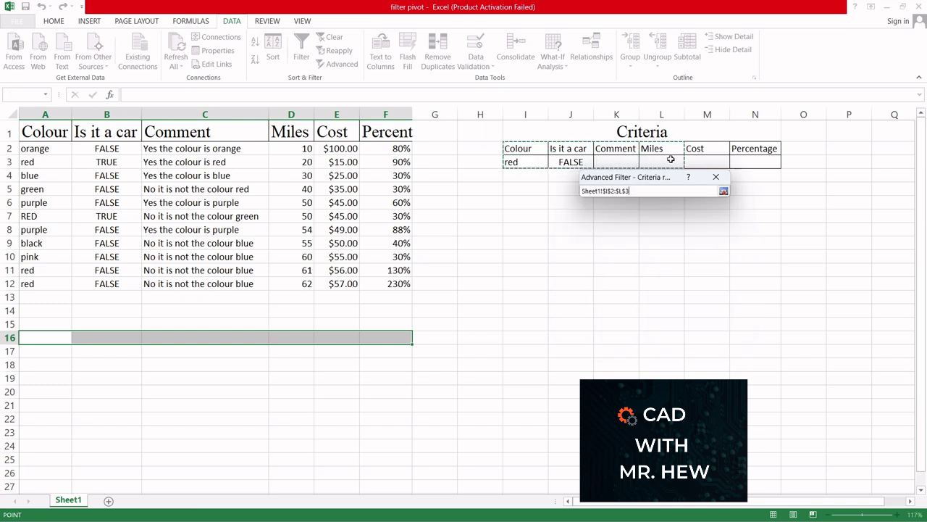
drag(744, 161, 752, 161)
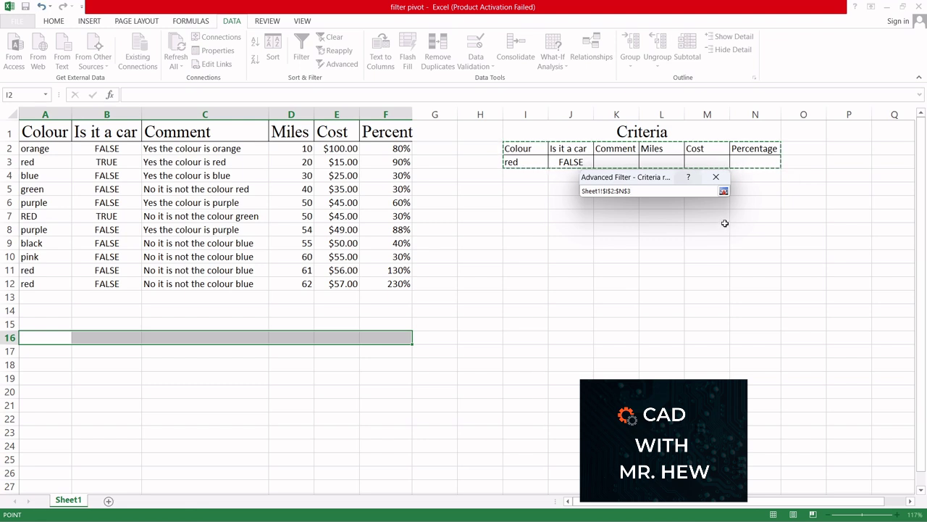
drag(660, 184, 668, 216)
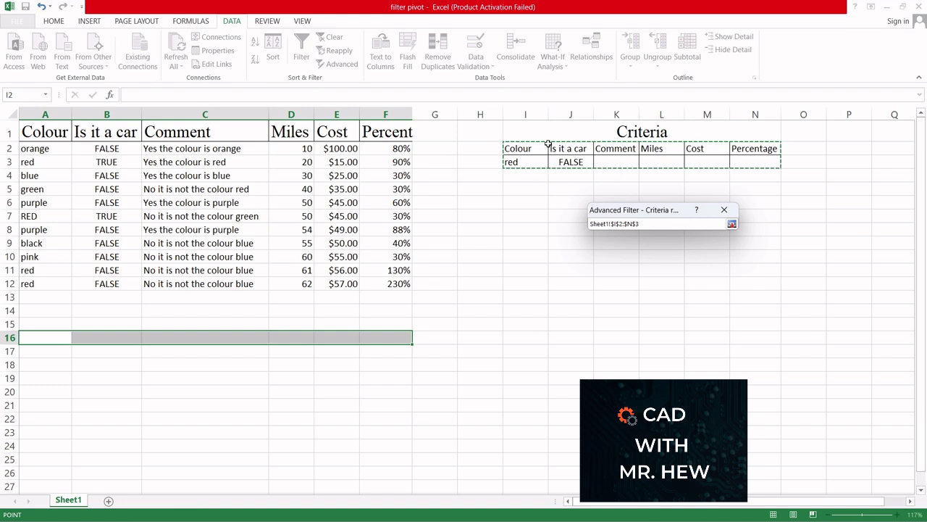
click(732, 226)
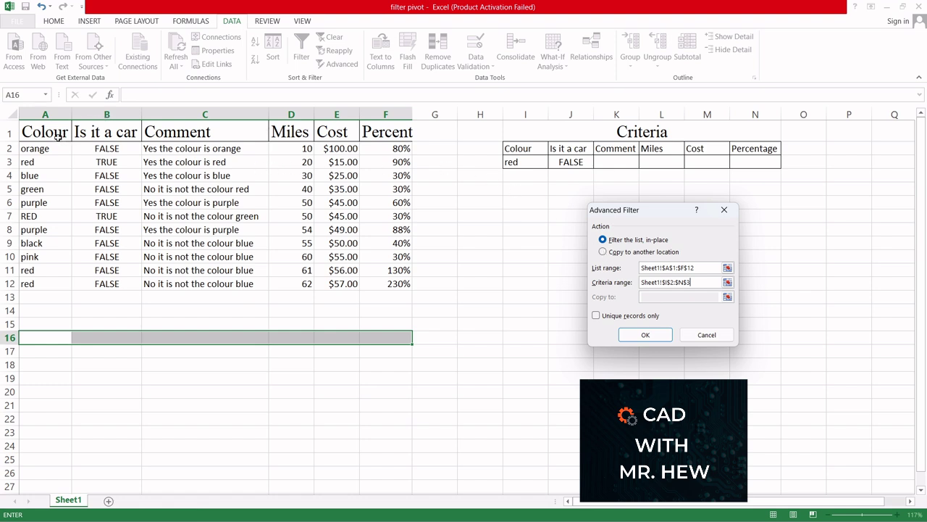
Step: Set the filter to copy to another location, A16:F16, and run it
click(603, 252)
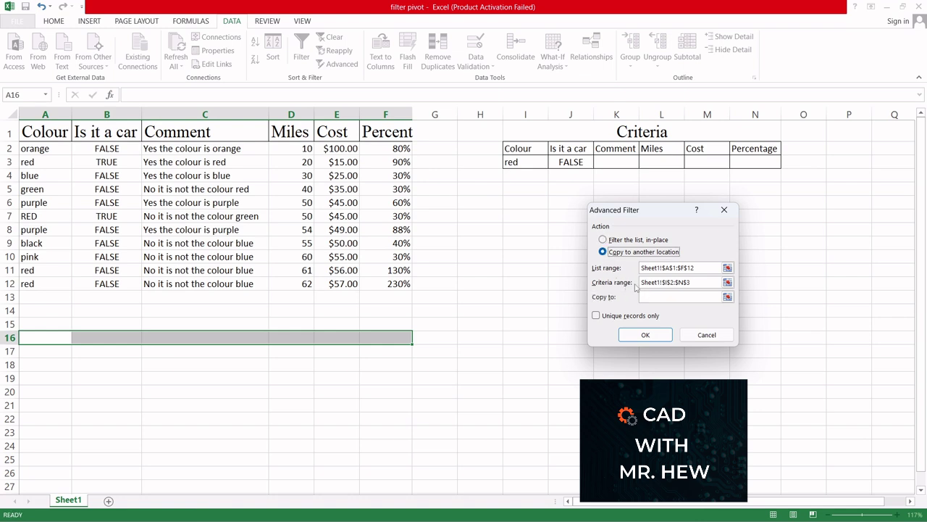
click(728, 296)
drag(43, 333, 375, 341)
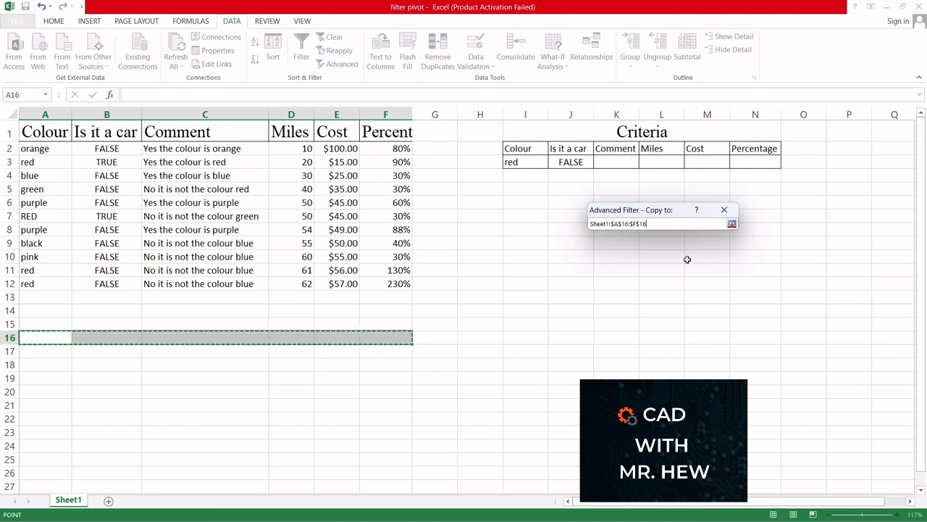
click(732, 224)
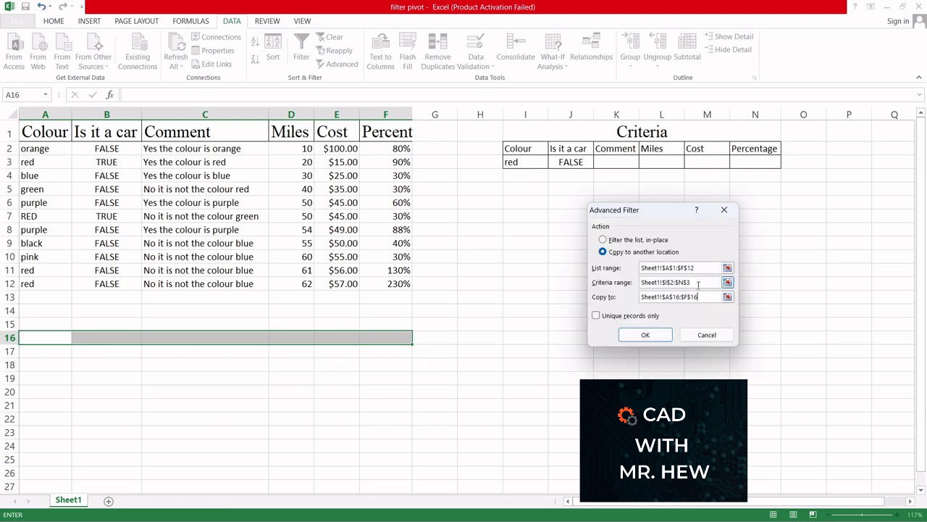
click(645, 335)
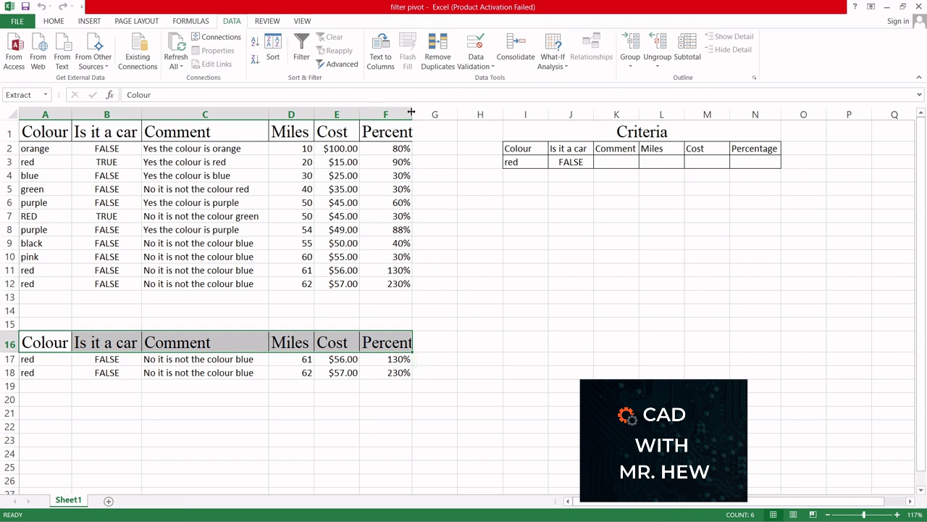
Step: Widen column F just enough to fit the full Percent heading
drag(411, 112, 443, 113)
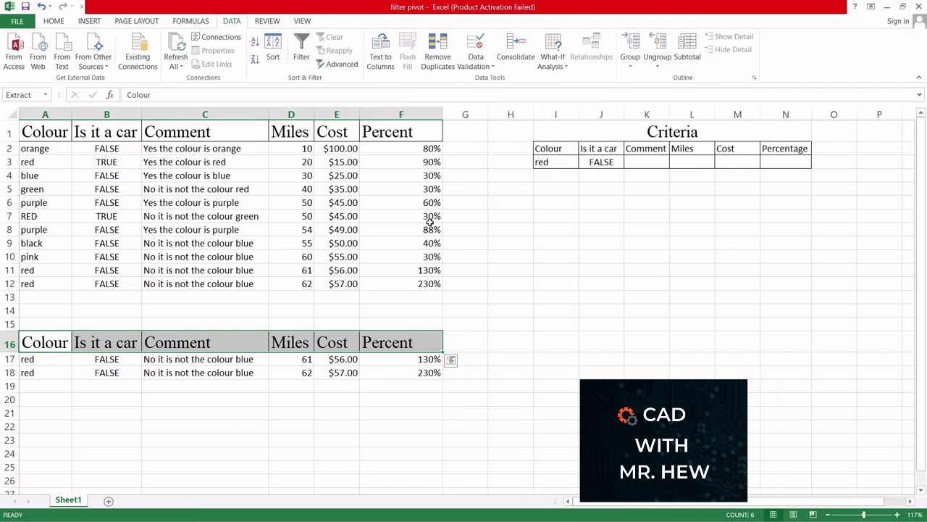
drag(442, 114, 417, 114)
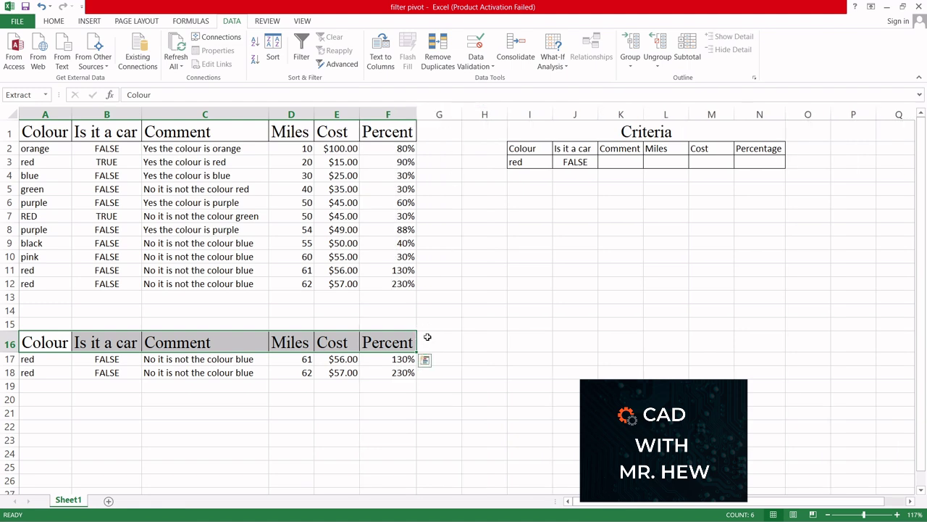
click(144, 399)
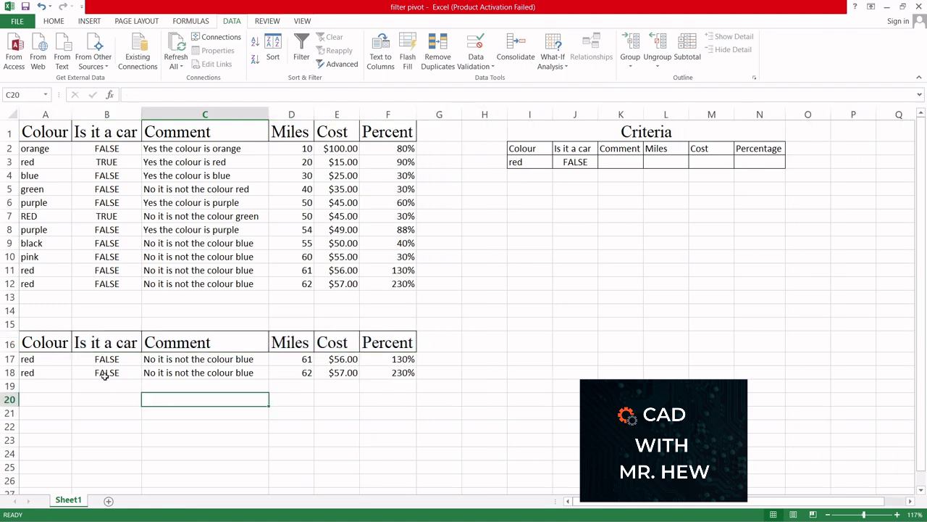
click(30, 162)
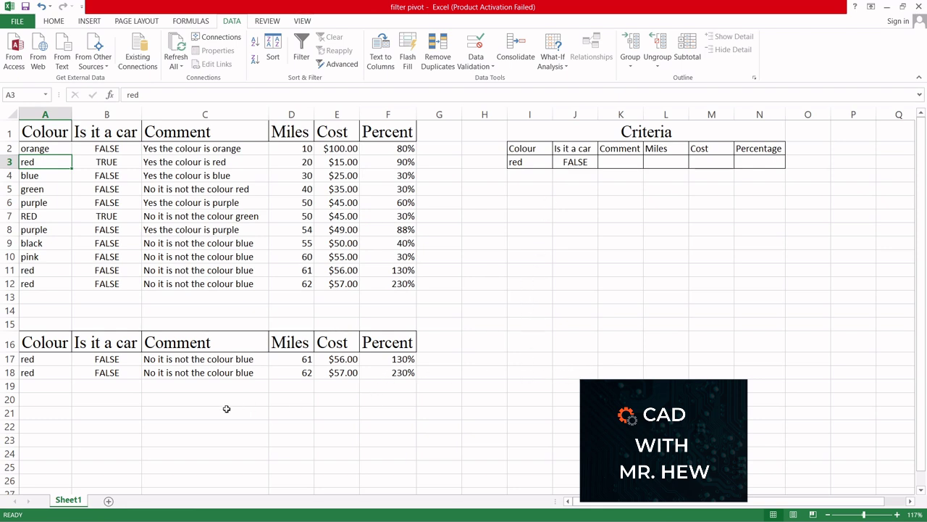
Step: Apply all borders to the filtered results in A16:F18 and to the source data table in A1:F12
drag(27, 345, 388, 374)
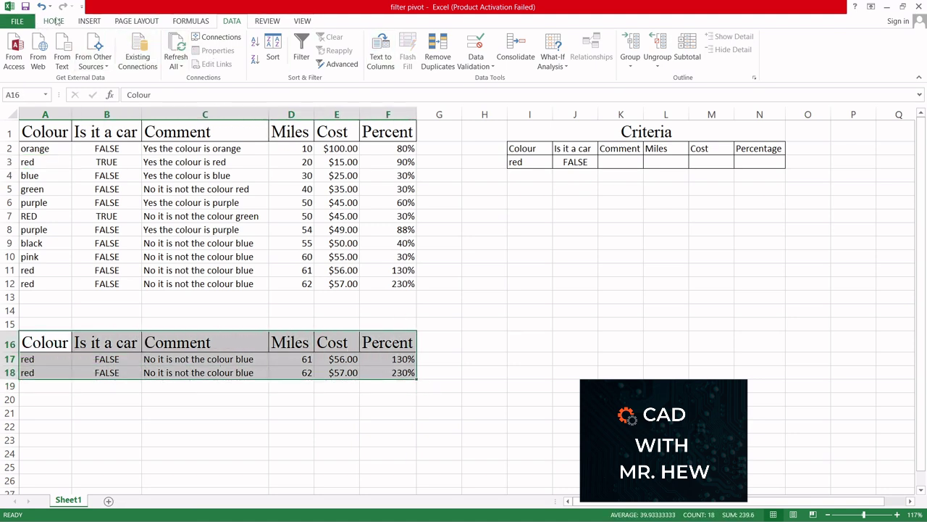
click(57, 21)
click(156, 60)
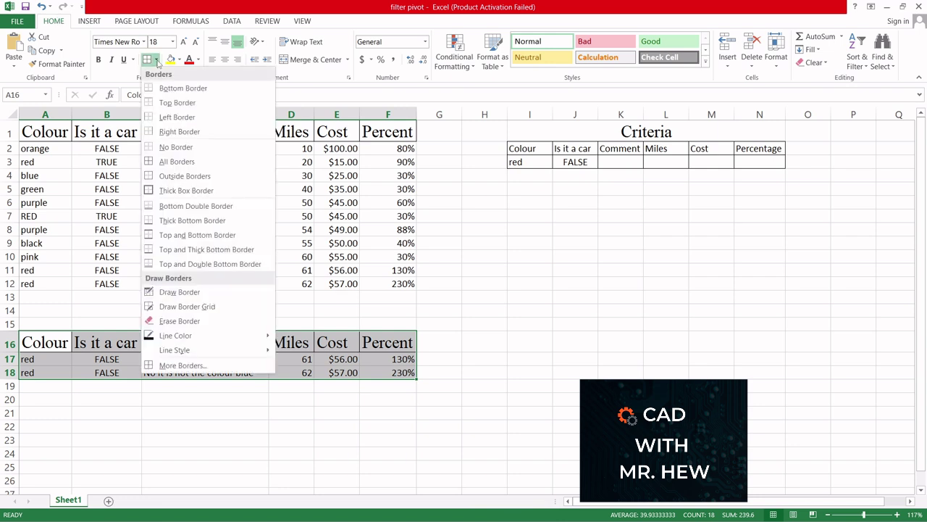
click(172, 166)
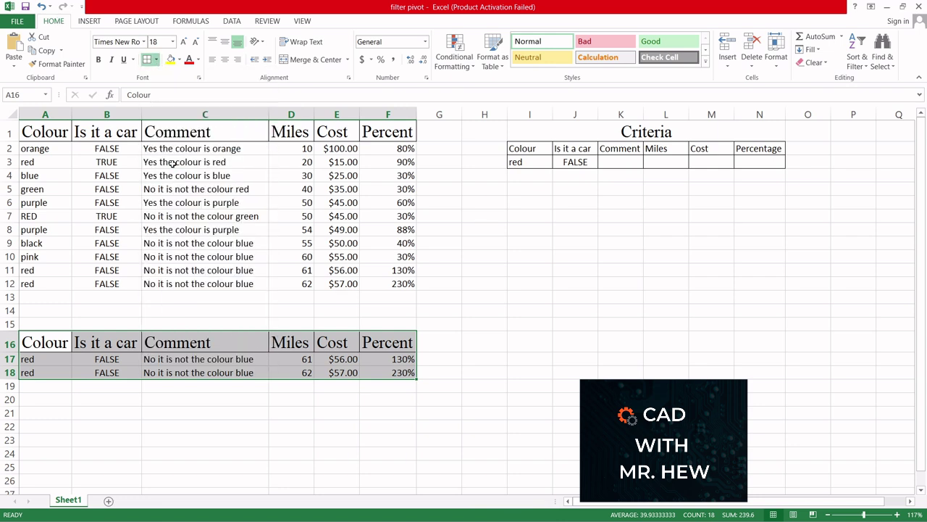
click(182, 308)
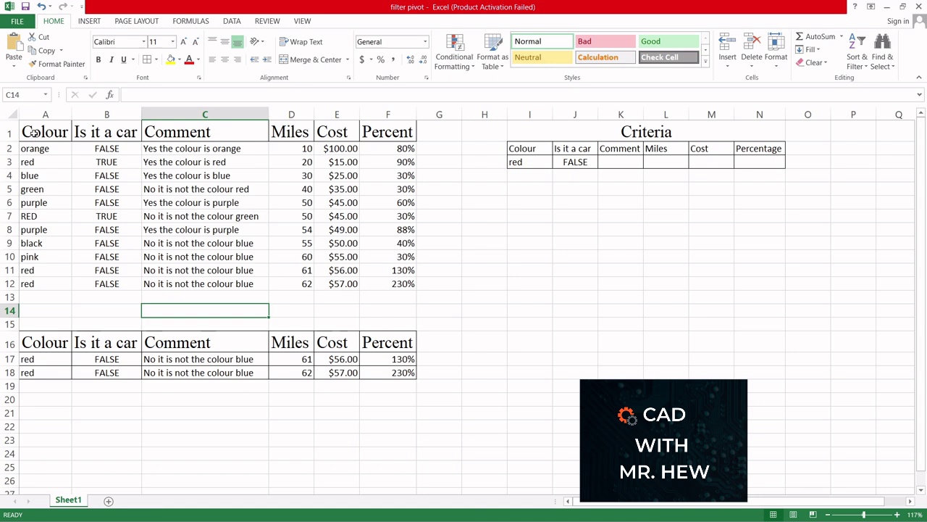
drag(34, 134, 379, 288)
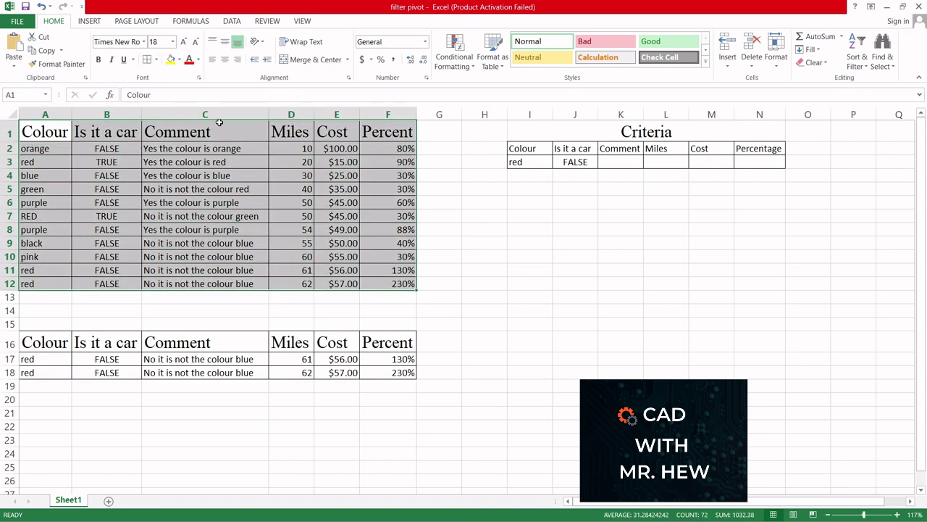
click(480, 240)
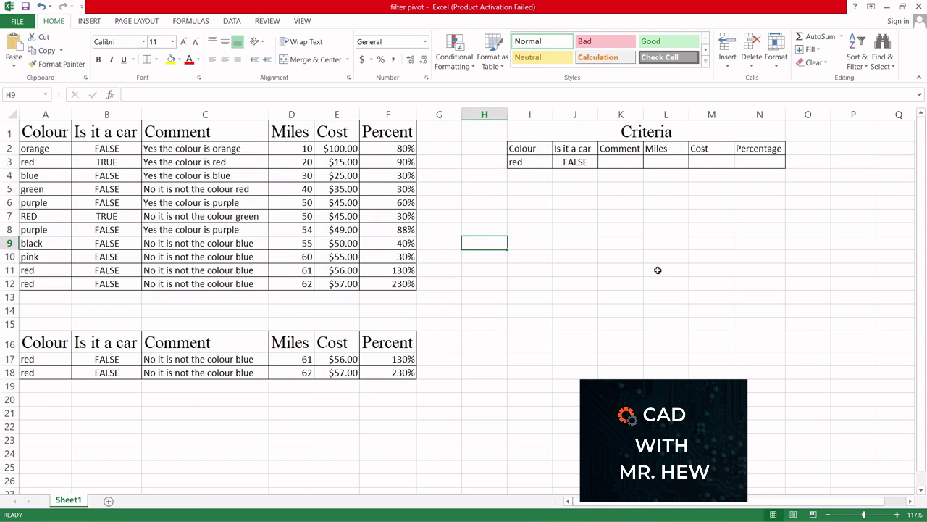